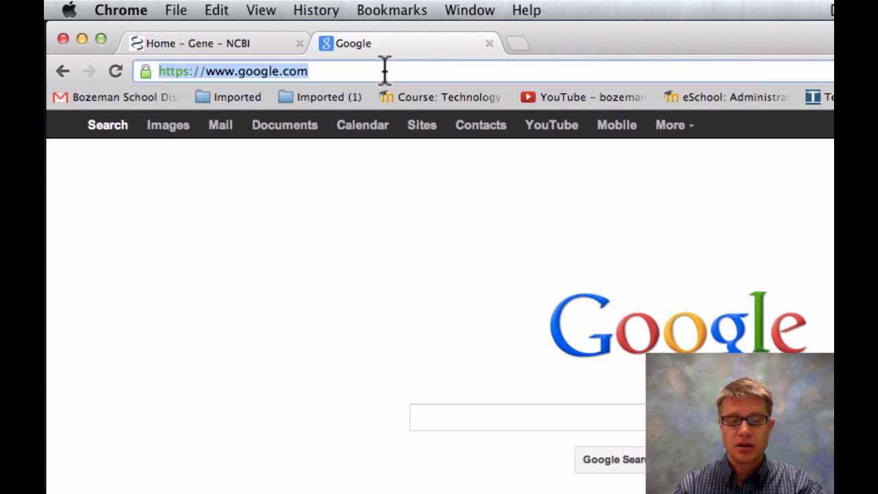
Open the BLAST website at bit.ly/dnablast2, in place of the Google page
{"action": "type", "text": "bit.ly/dna"}
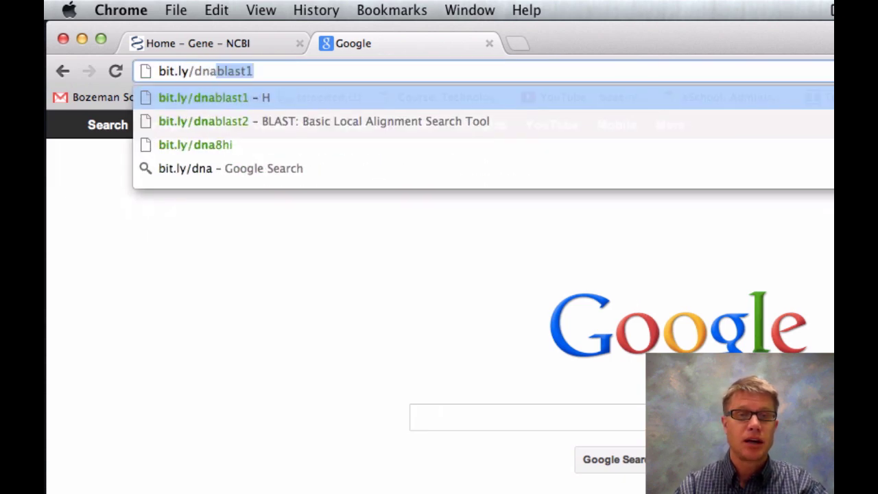
{"action": "key", "text": "Down"}
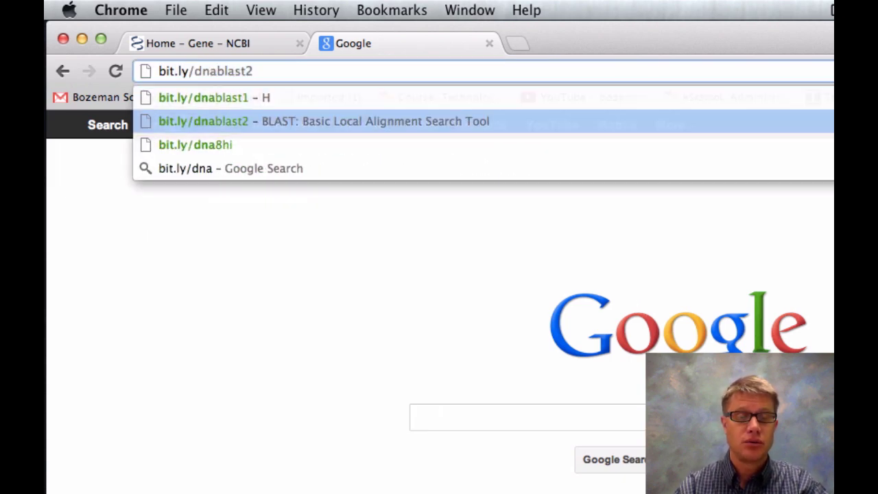
{"action": "key", "text": "Return"}
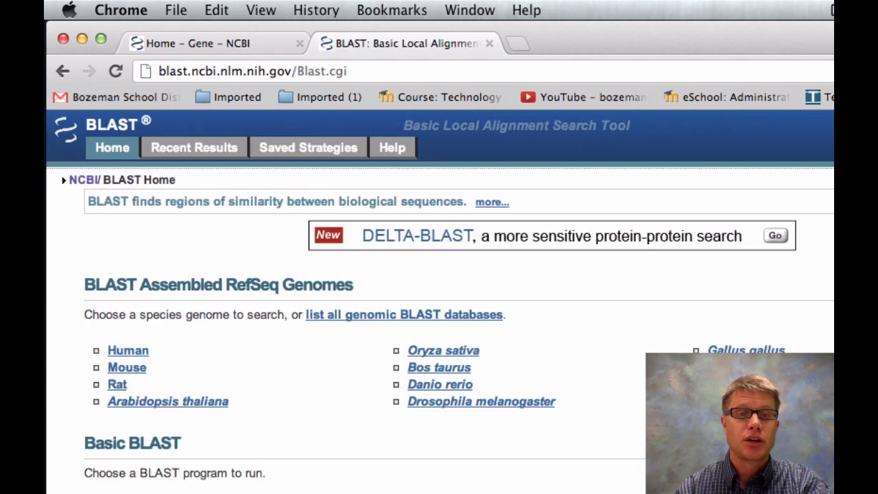
Go back to the NCBI Gene page and search the Gene database for "human actin"
{"action": "left_click", "coordinate": [237, 45]}
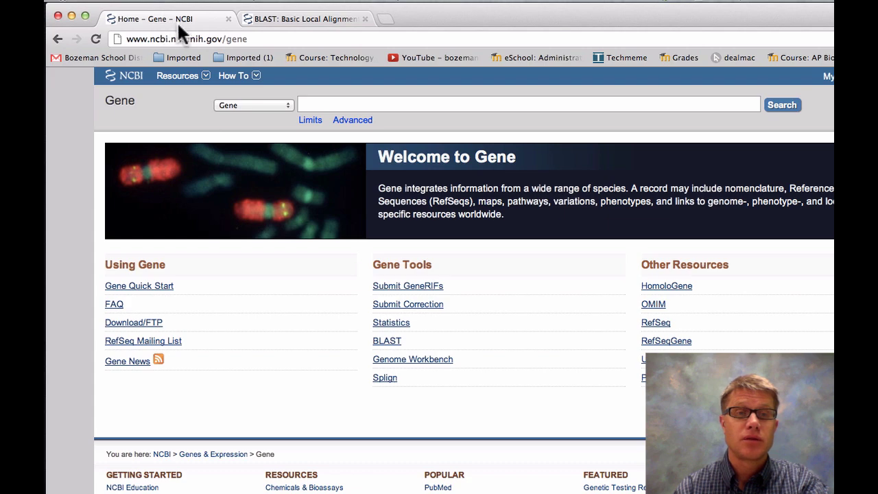
{"action": "left_click", "coordinate": [360, 105]}
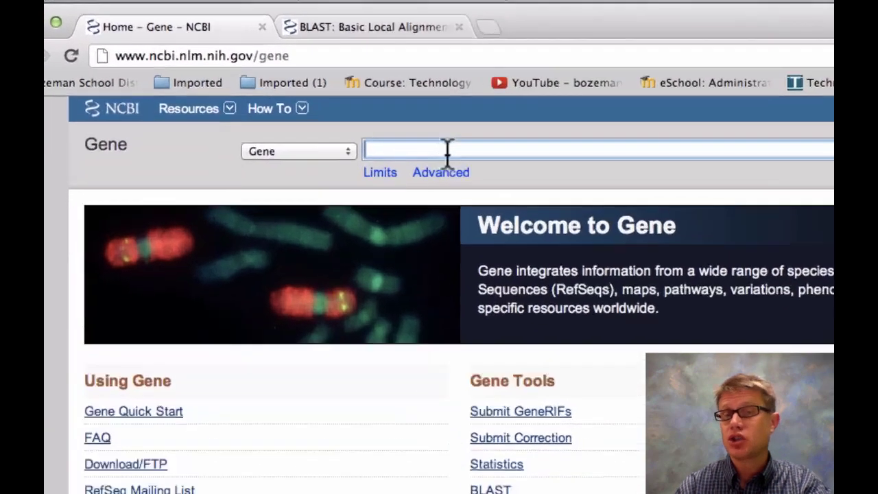
{"action": "type", "text": "human"}
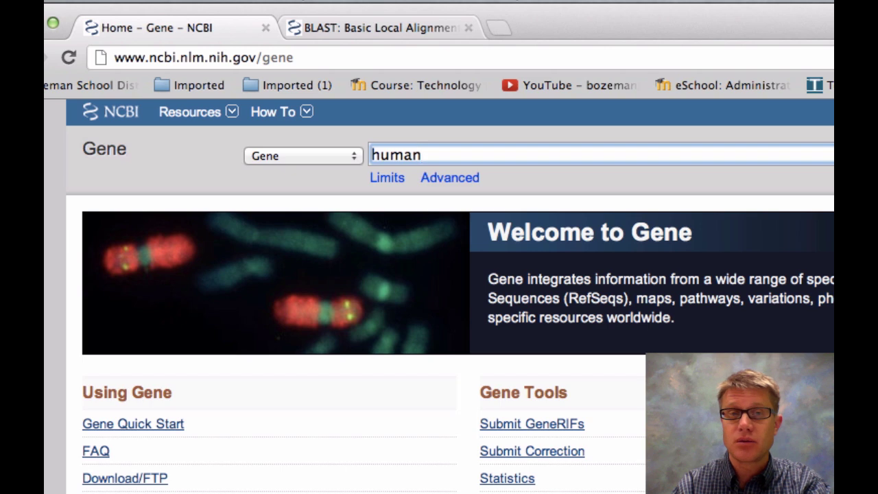
{"action": "type", "text": " actin"}
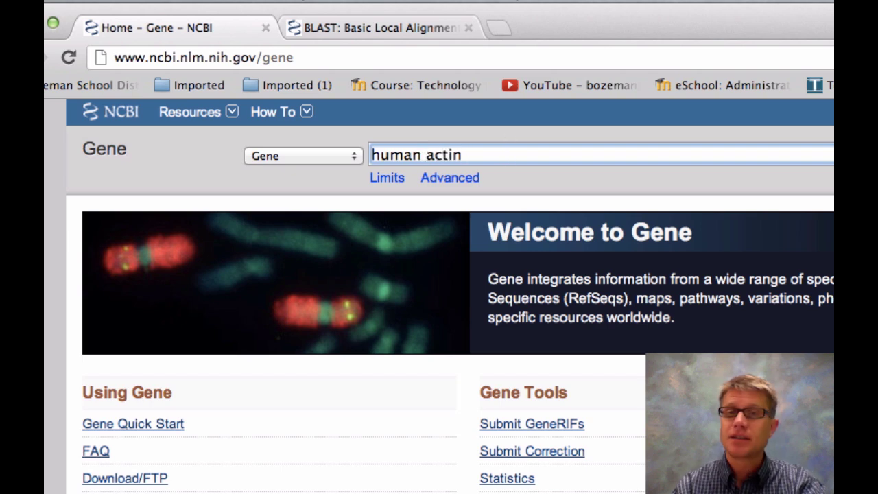
{"action": "key", "text": "Return"}
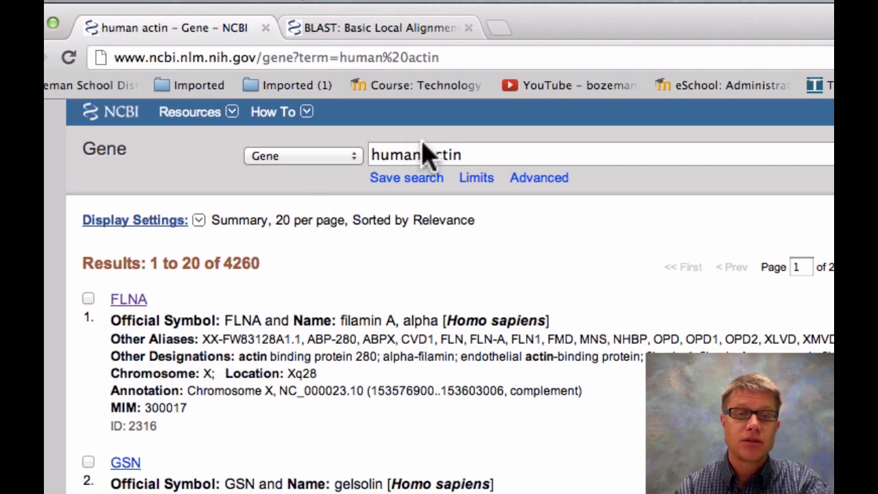
Look over the gene search results and open the FLNA (filamin A, alpha) Homo sapiens record
{"action": "scroll", "coordinate": [240, 459], "scroll_direction": "down", "scroll_amount": 5}
{"action": "scroll", "coordinate": [235, 441], "scroll_direction": "up", "scroll_amount": 5}
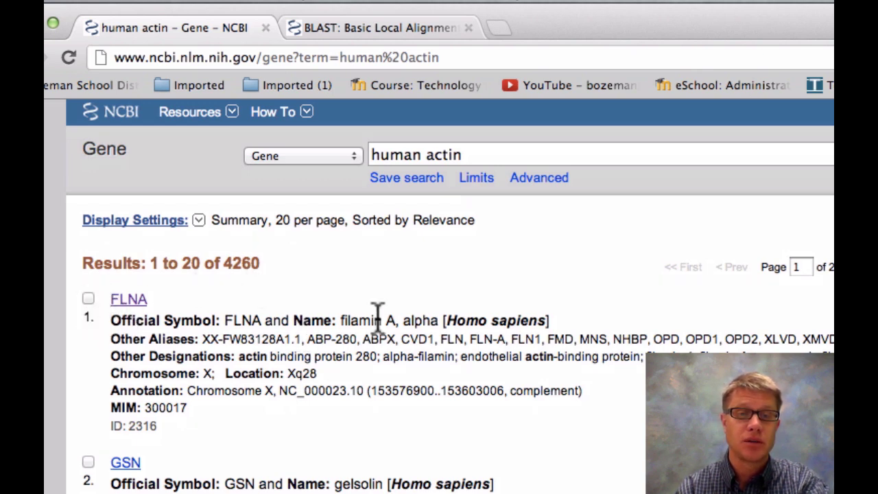
{"action": "left_click", "coordinate": [117, 303]}
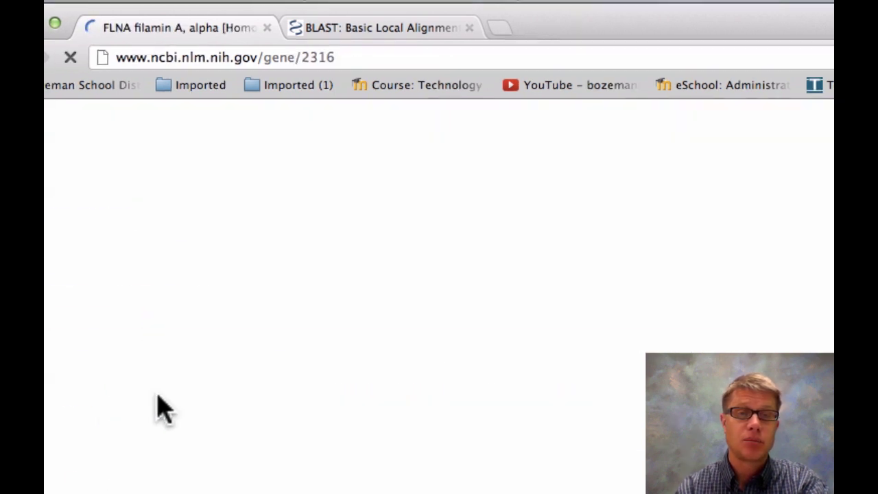
Find the mRNA and Protein(s) entries under NCBI Reference Sequences in the FLNA report and open transcript NM_001110556.1
{"action": "scroll", "coordinate": [164, 446], "scroll_direction": "down", "scroll_amount": 2}
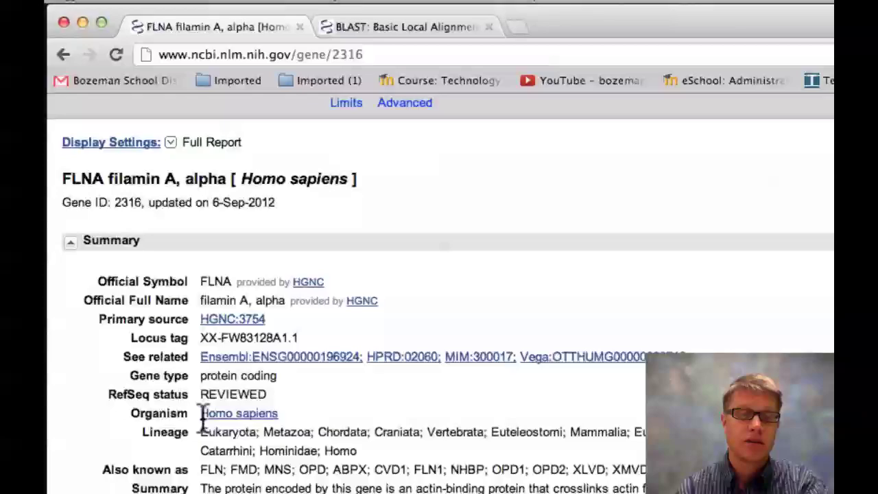
{"action": "scroll", "coordinate": [204, 424], "scroll_direction": "down", "scroll_amount": 20}
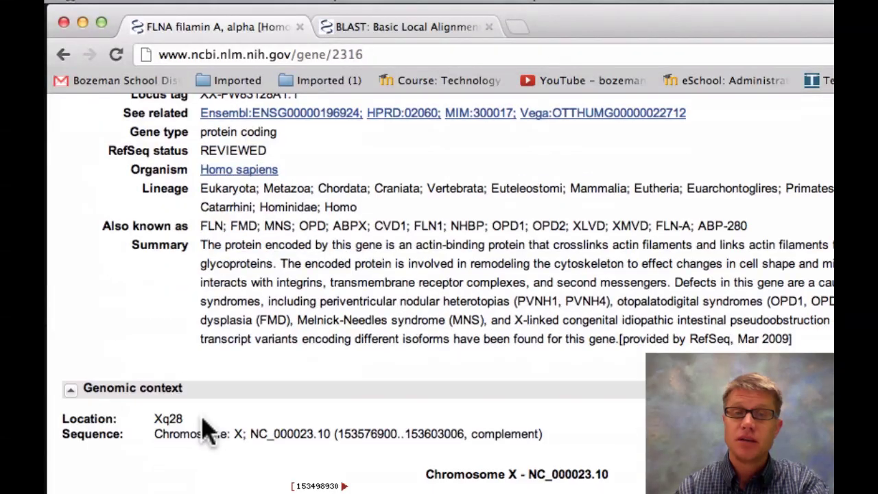
{"action": "scroll", "coordinate": [205, 429], "scroll_direction": "up", "scroll_amount": 6}
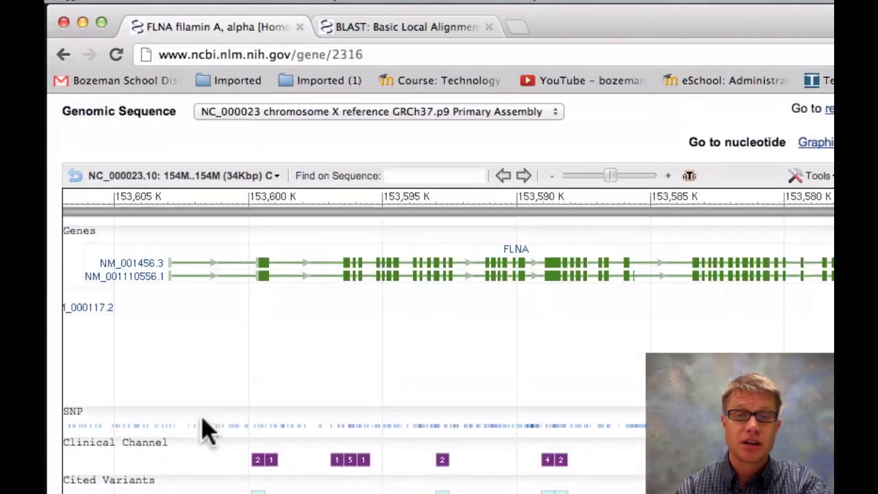
{"action": "scroll", "coordinate": [388, 298], "scroll_direction": "down", "scroll_amount": 1}
{"action": "scroll", "coordinate": [448, 297], "scroll_direction": "down", "scroll_amount": 15}
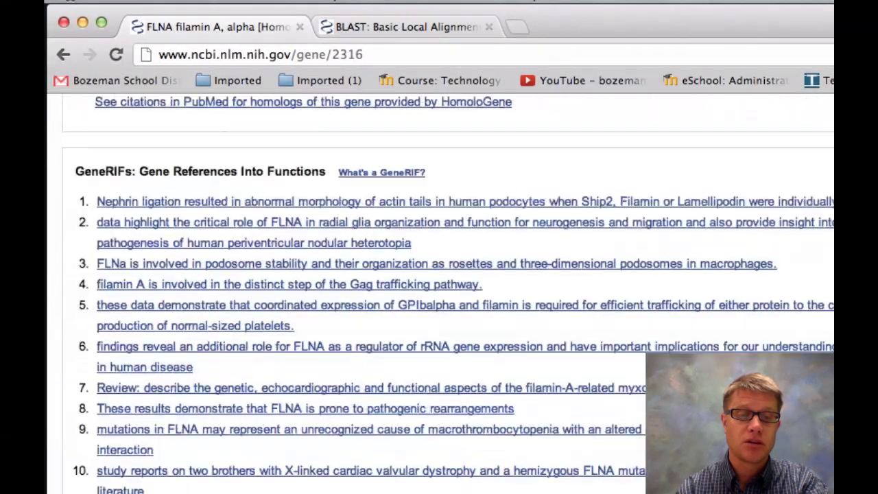
{"action": "scroll", "coordinate": [357, 419], "scroll_direction": "down", "scroll_amount": 20}
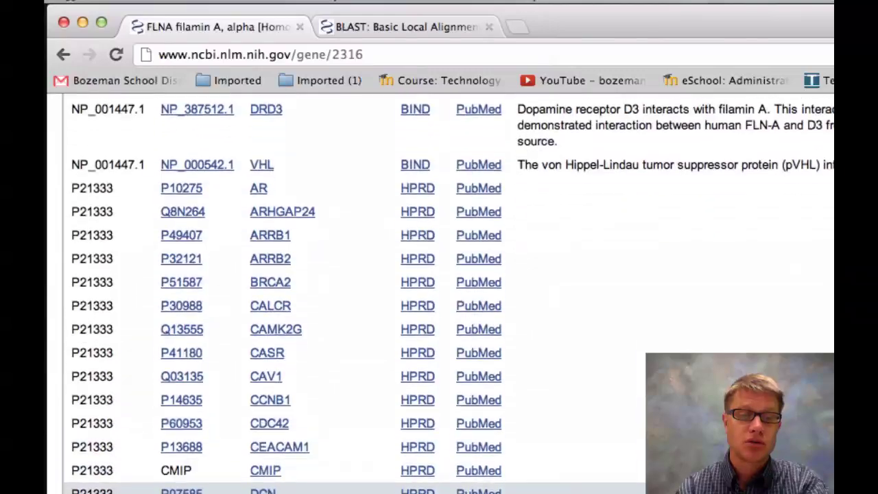
{"action": "scroll", "coordinate": [357, 395], "scroll_direction": "down", "scroll_amount": 15}
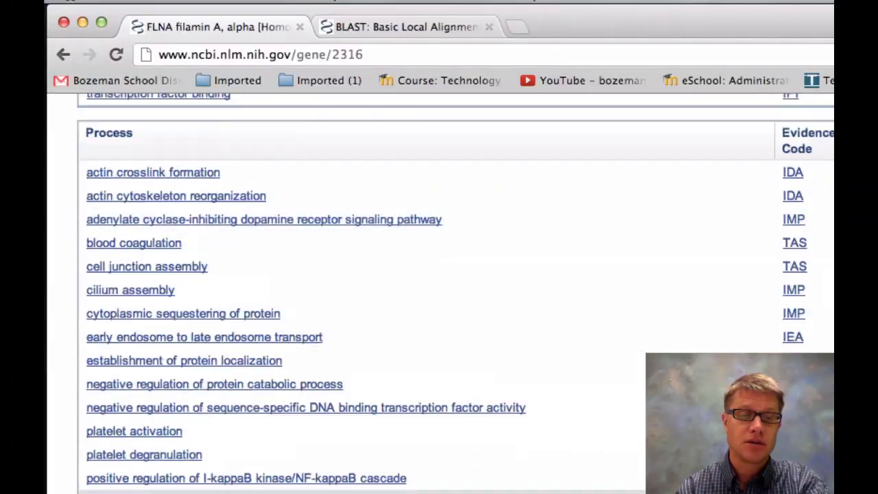
{"action": "scroll", "coordinate": [352, 480], "scroll_direction": "down", "scroll_amount": 3}
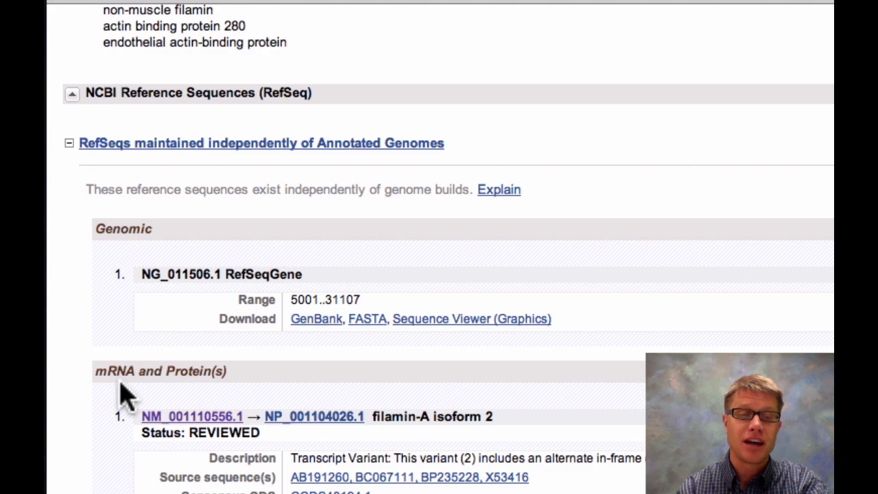
{"action": "left_click", "coordinate": [172, 417]}
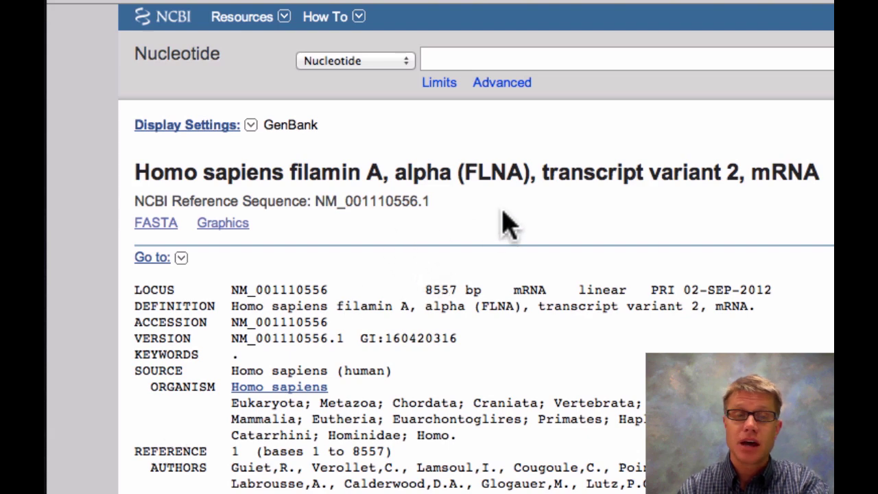
Show the FLNA transcript in FASTA format and copy its whole nucleotide sequence, without the header line
{"action": "left_click", "coordinate": [160, 227]}
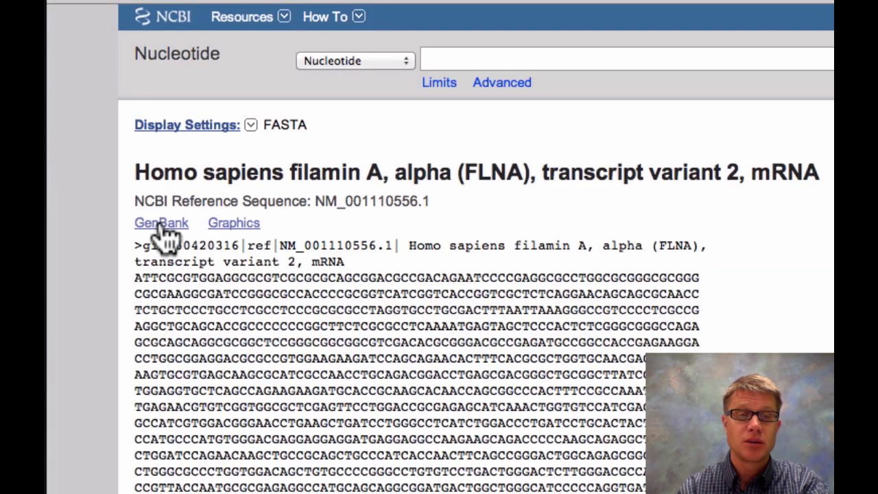
{"action": "scroll", "coordinate": [128, 363], "scroll_direction": "down", "scroll_amount": 10}
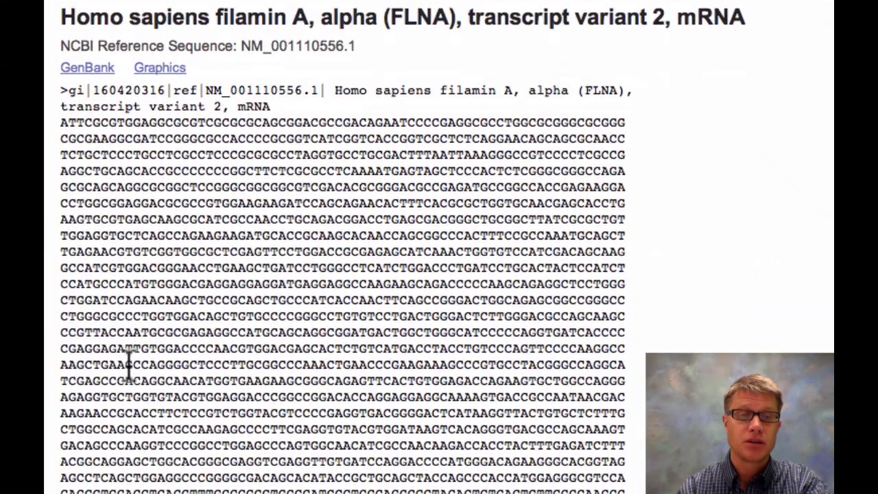
{"action": "scroll", "coordinate": [129, 364], "scroll_direction": "down", "scroll_amount": 10}
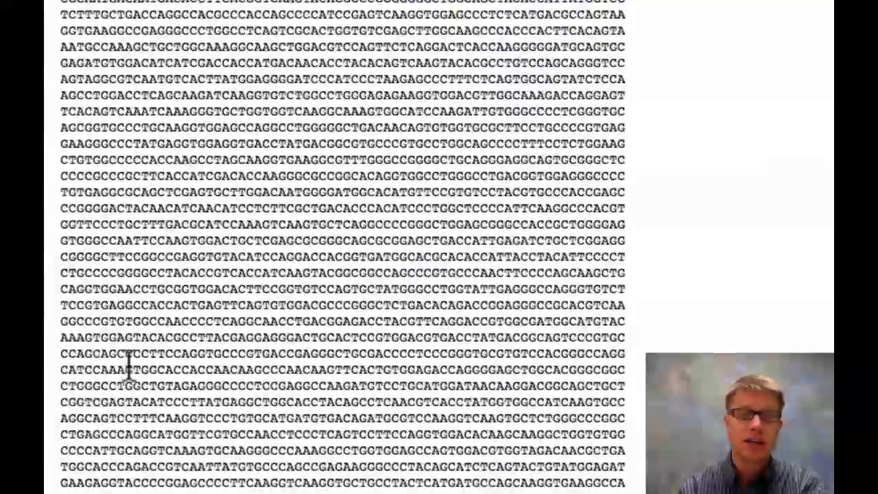
{"action": "scroll", "coordinate": [129, 364], "scroll_direction": "down", "scroll_amount": 4}
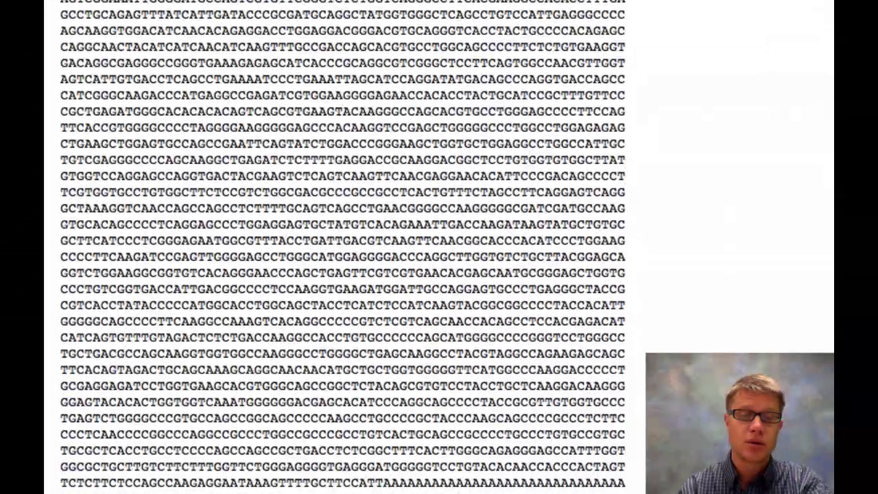
{"action": "left_click_drag", "start_coordinate": [190, 482], "coordinate": [60, 213]}
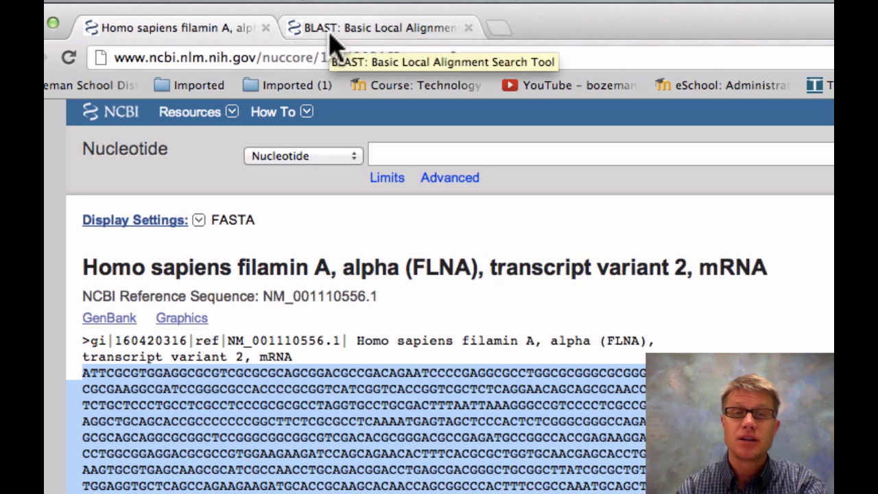
Switch to the BLAST page, open nucleotide blast and paste the copied FLNA sequence as the query sequence
{"action": "left_click", "coordinate": [342, 34]}
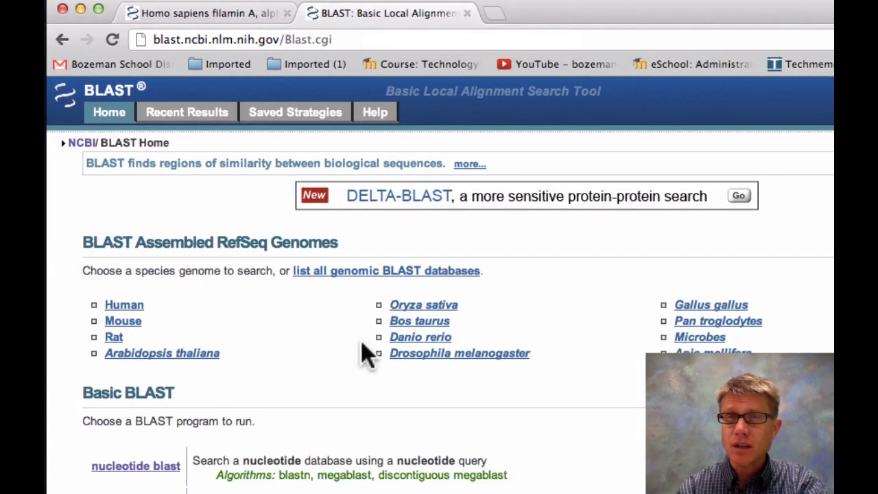
{"action": "left_click", "coordinate": [137, 467]}
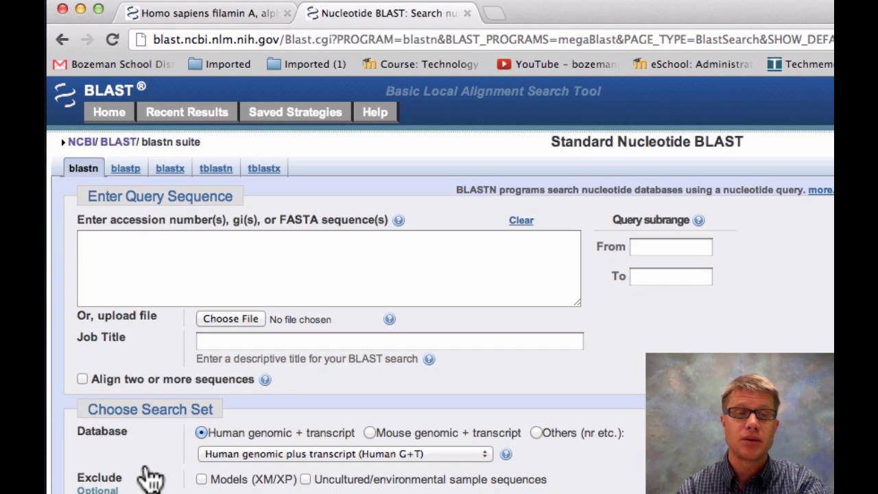
{"action": "left_click", "coordinate": [154, 246]}
{"action": "type", "text": "GGCGCTGCTTGTCTTCTTTGGTTCTGGGAGGGGTGAGGGATGGGGTCCTGTACACAACCACCCACTAGT TCTCTTCTCCAGCCAAGAGGAATAAAGTTTTGCTTCCATTAAAAAAAAAAAAAAAAAAAAAAAAAAAA AAAAAAAAAAAAAAAA"}
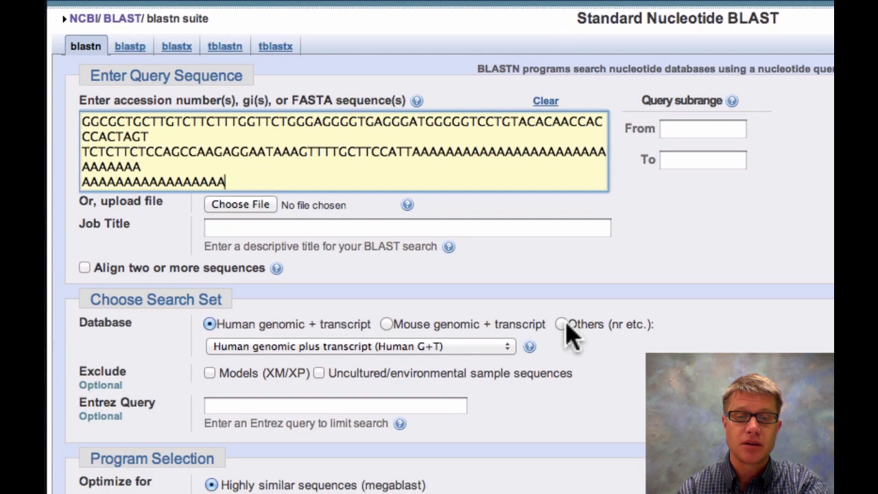
Choose the Others (nr etc.) database for the search set and enter "Human Actin" as the job title
{"action": "left_click", "coordinate": [538, 434]}
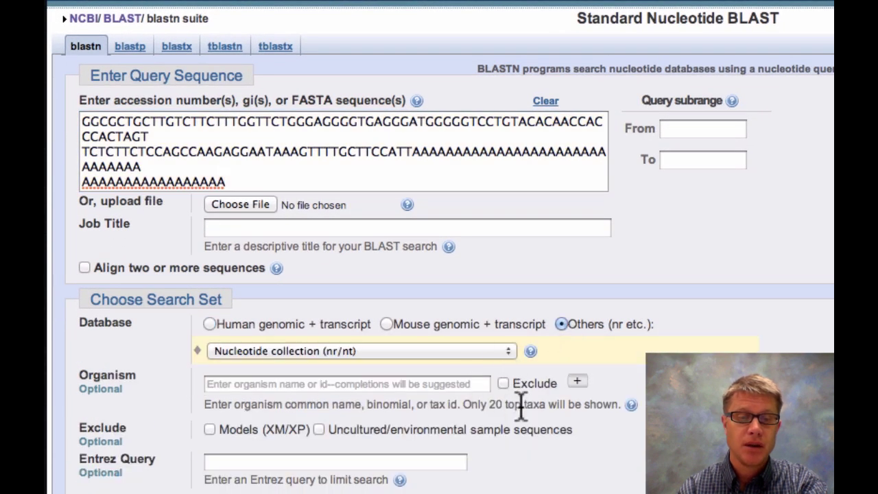
{"action": "scroll", "coordinate": [264, 359], "scroll_direction": "down", "scroll_amount": 5}
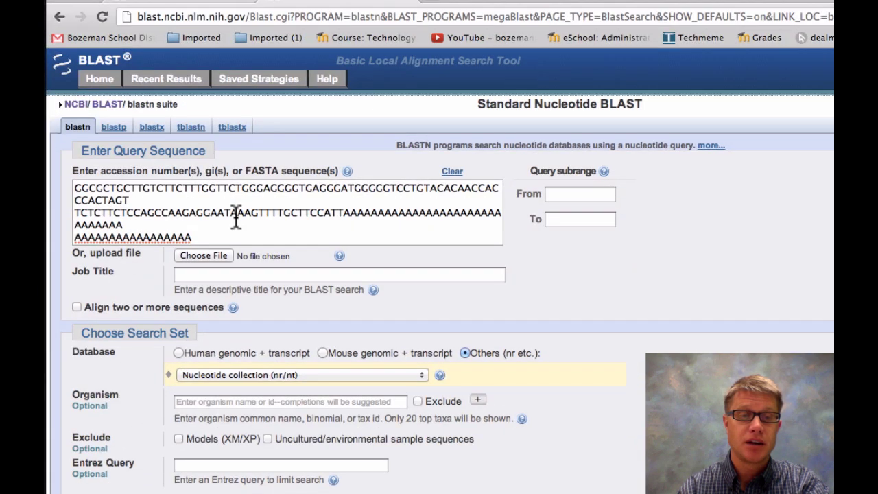
{"action": "left_click", "coordinate": [221, 274]}
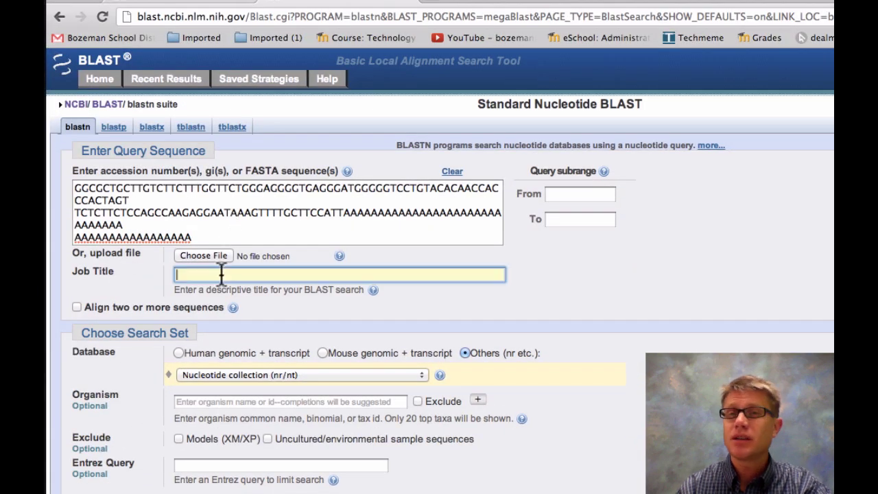
{"action": "type", "text": "Human "}
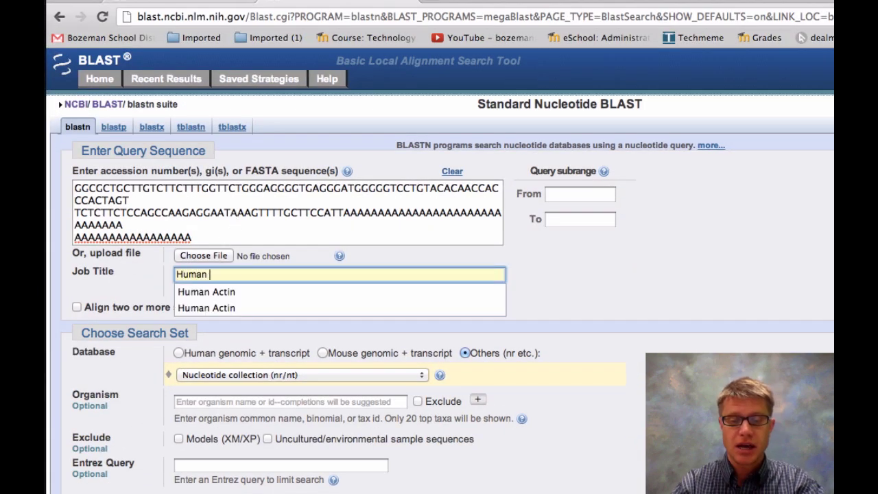
{"action": "type", "text": "Actin"}
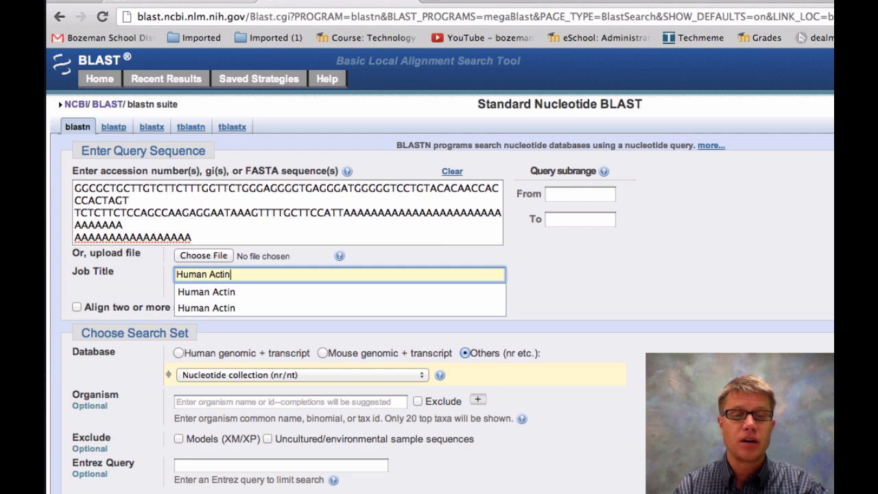
{"action": "key", "text": "Tab"}
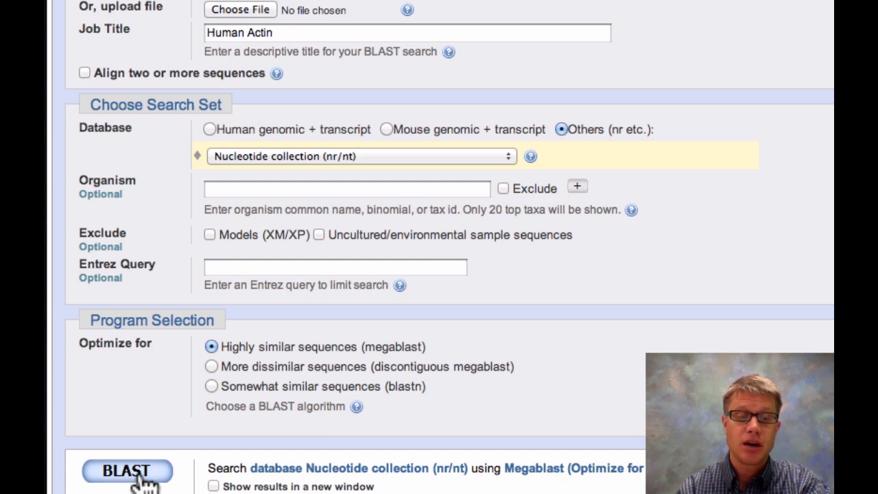
Run the BLAST search and examine the graphic summary of hits on the query sequence
{"action": "left_click", "coordinate": [142, 479]}
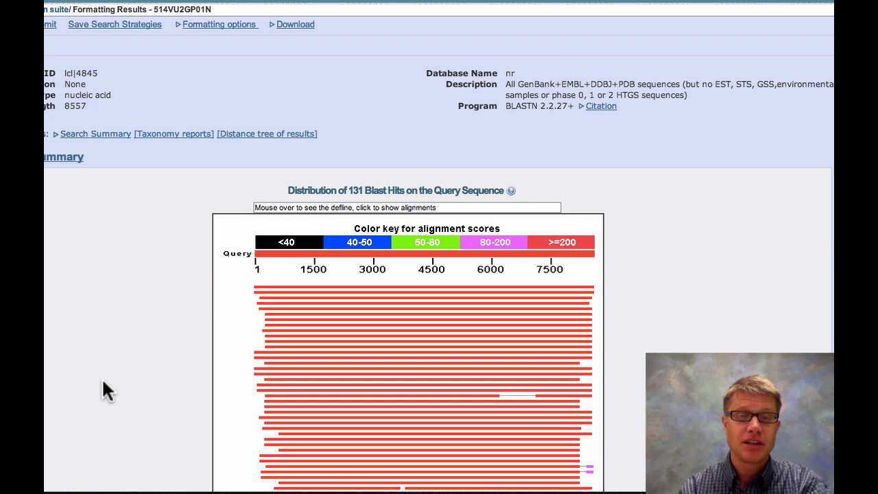
{"action": "scroll", "coordinate": [103, 384], "scroll_direction": "down", "scroll_amount": 3}
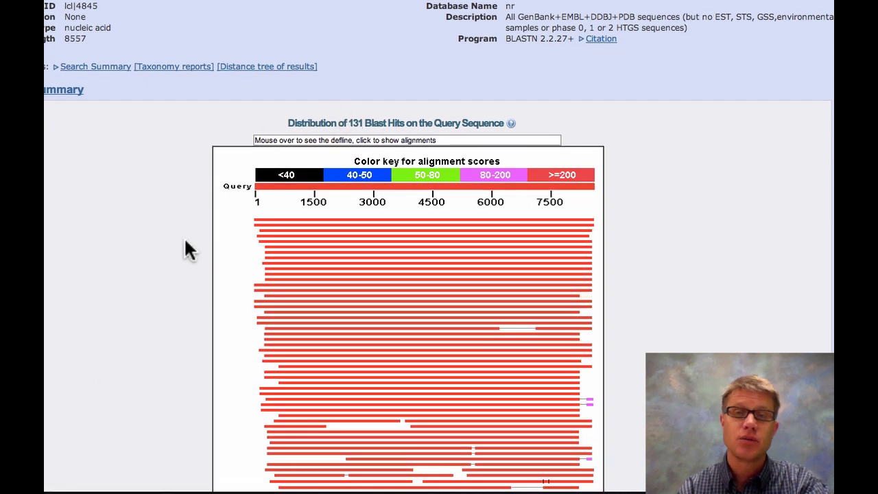
{"action": "scroll", "coordinate": [185, 241], "scroll_direction": "down", "scroll_amount": 8}
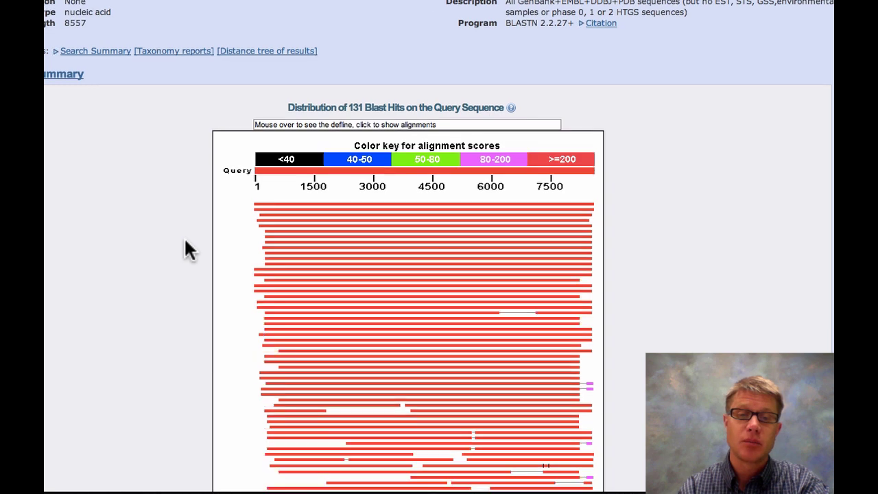
Examine the BLAST hit descriptions and their scores through the end of the table to see which organisms match the query
{"action": "scroll", "coordinate": [185, 241], "scroll_direction": "down", "scroll_amount": 12}
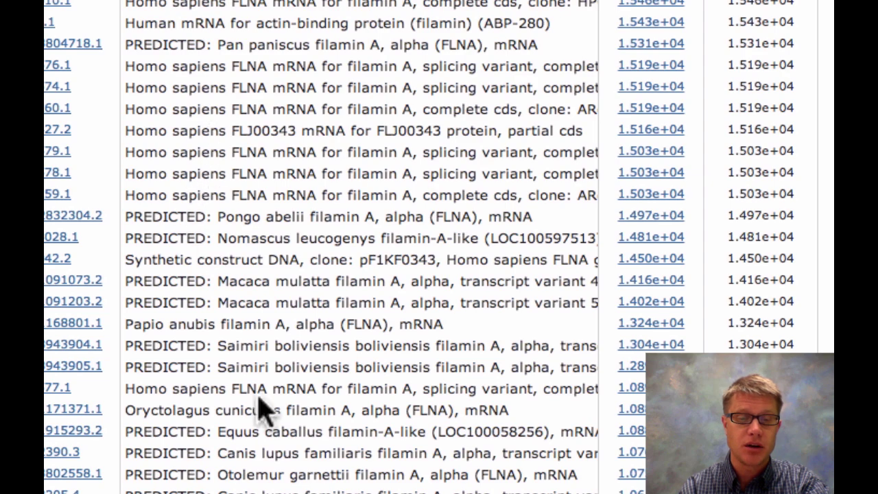
{"action": "scroll", "coordinate": [260, 408], "scroll_direction": "down", "scroll_amount": 5}
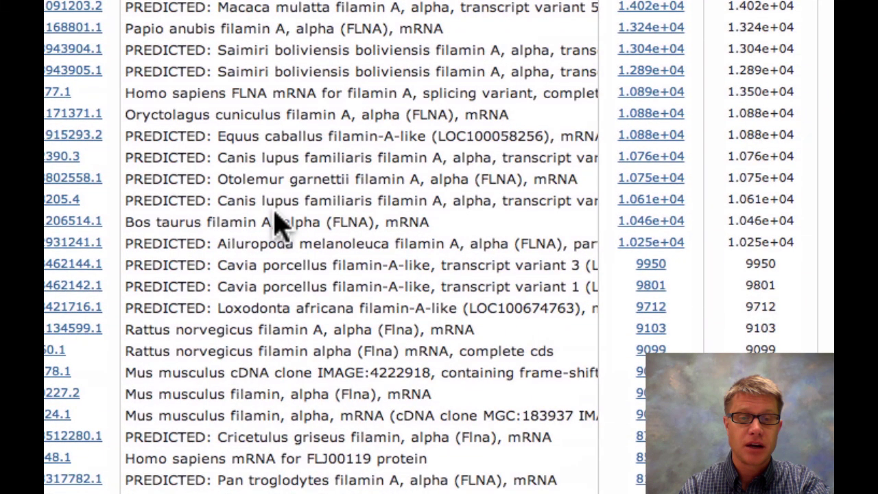
{"action": "scroll", "coordinate": [294, 249], "scroll_direction": "down", "scroll_amount": 5}
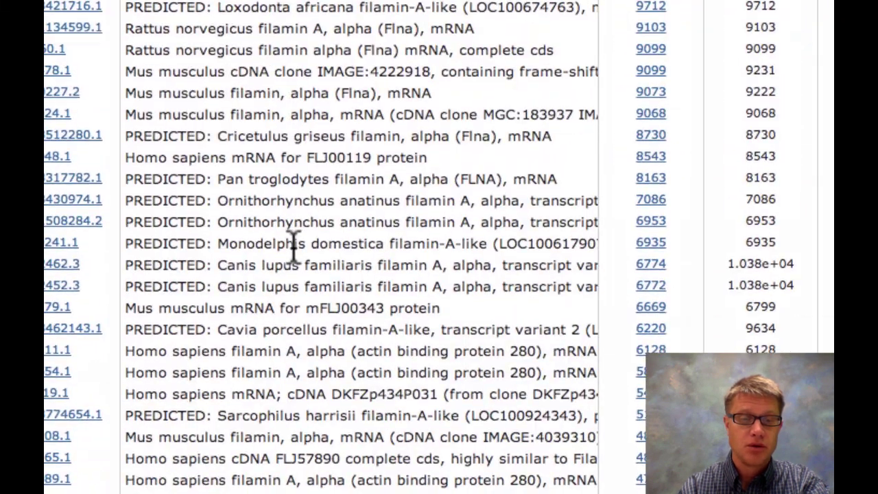
{"action": "scroll", "coordinate": [294, 249], "scroll_direction": "down", "scroll_amount": 15}
{"action": "scroll", "coordinate": [293, 249], "scroll_direction": "down", "scroll_amount": 6}
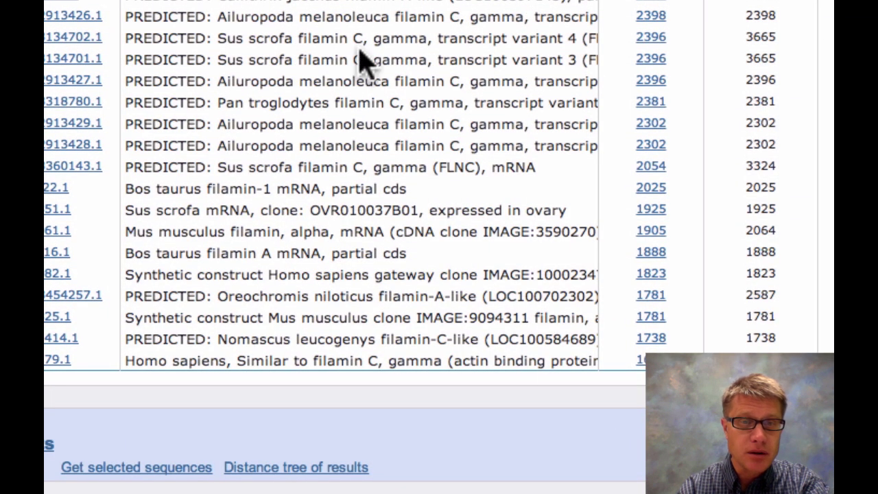
{"action": "scroll", "coordinate": [364, 58], "scroll_direction": "up", "scroll_amount": 2}
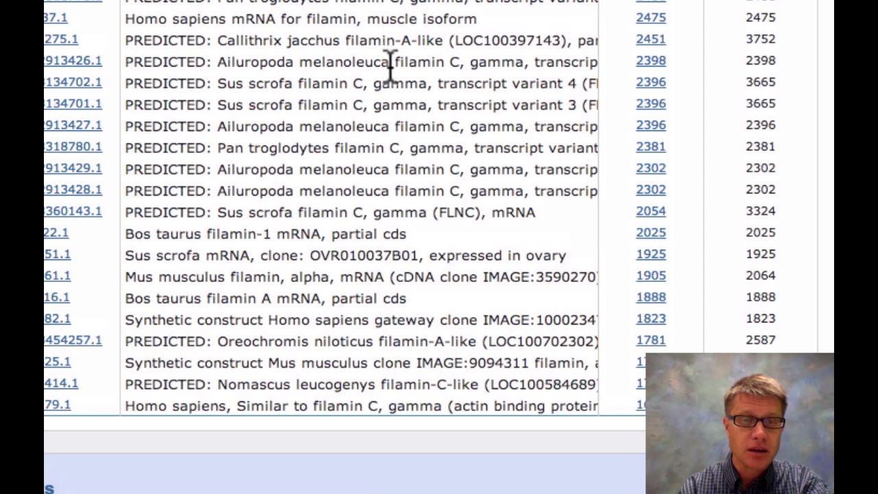
Copy the species name Ailuropoda melanoleuca from its filamin C hit description and search the web for it on a new page
{"action": "left_click_drag", "start_coordinate": [392, 65], "coordinate": [222, 65]}
{"action": "key", "text": "super+c"}
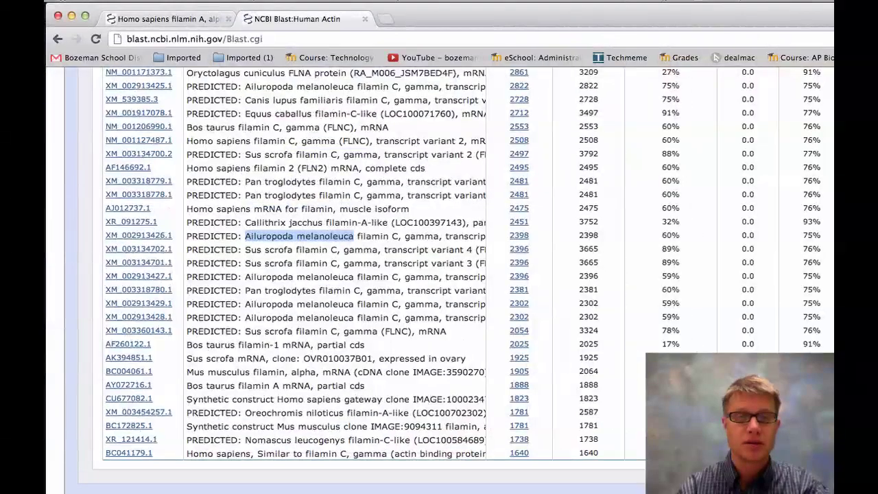
{"action": "key", "text": "super+t"}
{"action": "key", "text": "super+v"}
{"action": "key", "text": "Return"}
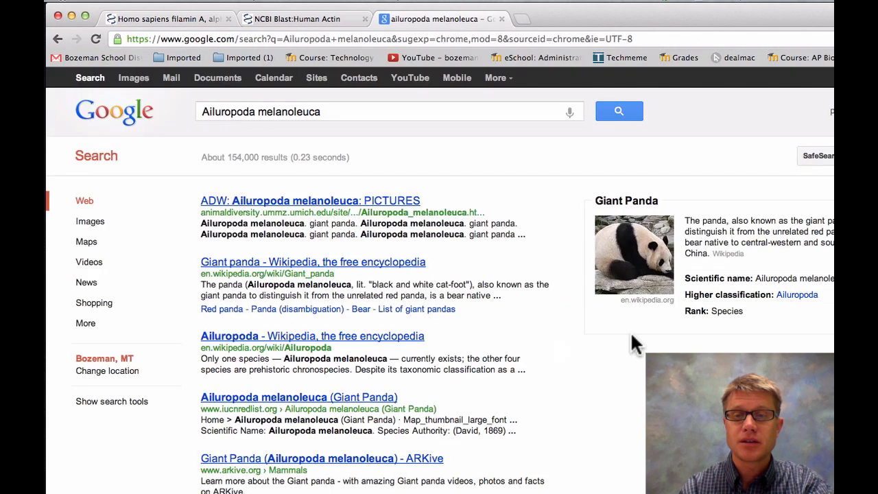
Return to the BLAST results, review the hit table again and examine the base-by-base alignments of the query with the matching sequences
{"action": "left_click", "coordinate": [326, 20]}
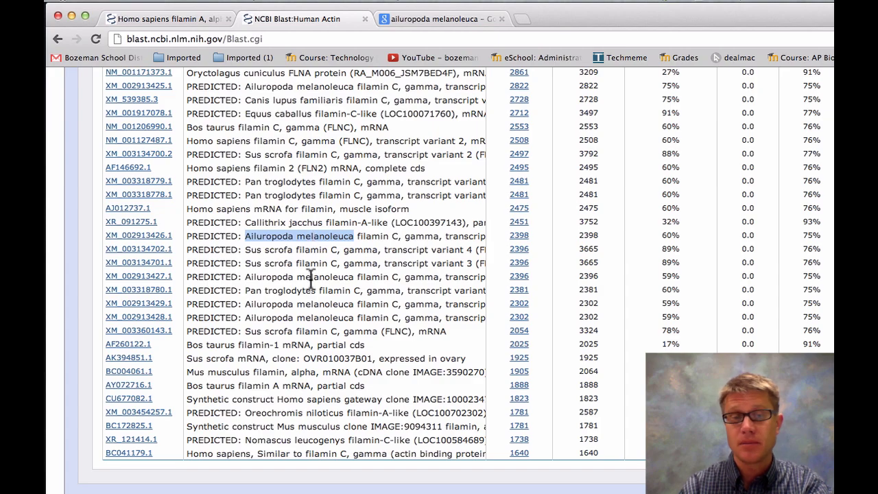
{"action": "scroll", "coordinate": [300, 346], "scroll_direction": "up", "scroll_amount": 15}
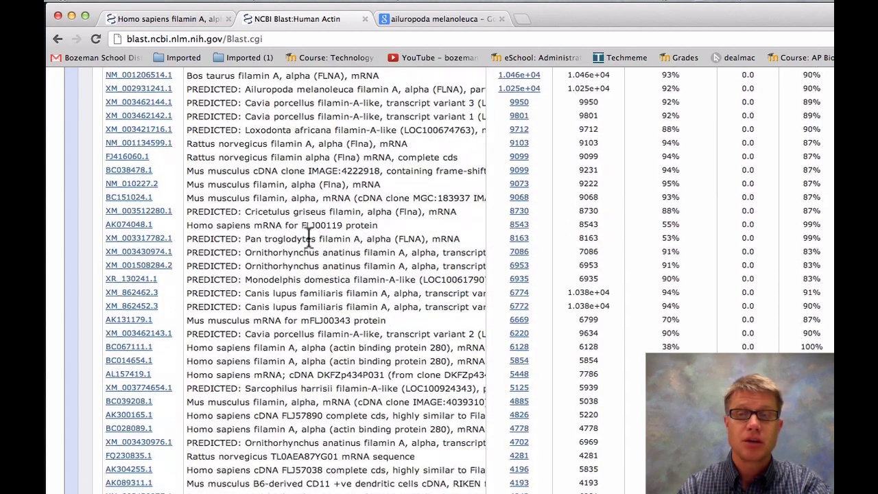
{"action": "scroll", "coordinate": [309, 238], "scroll_direction": "up", "scroll_amount": 5}
{"action": "scroll", "coordinate": [309, 238], "scroll_direction": "down", "scroll_amount": 15}
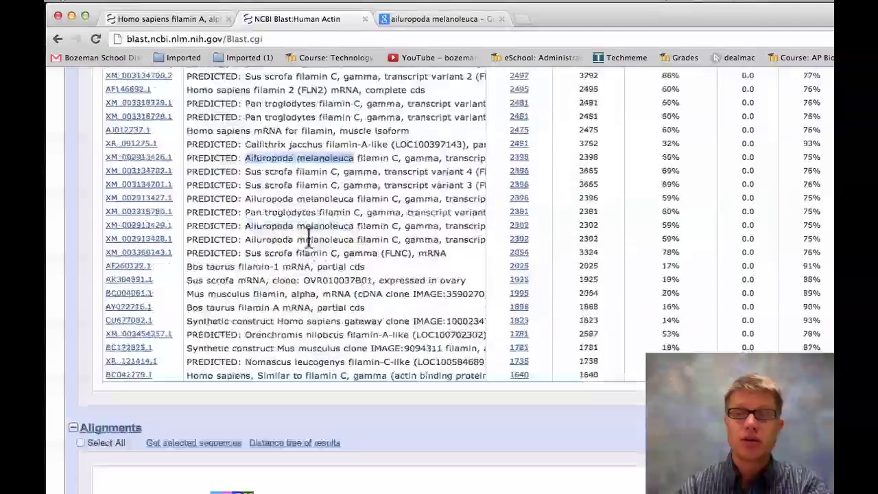
{"action": "scroll", "coordinate": [309, 238], "scroll_direction": "down", "scroll_amount": 5}
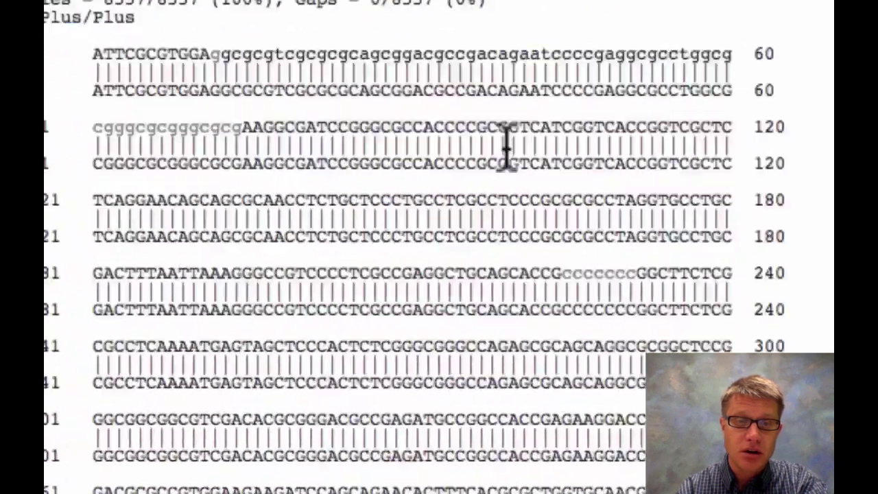
{"action": "scroll", "coordinate": [662, 339], "scroll_direction": "down", "scroll_amount": 15}
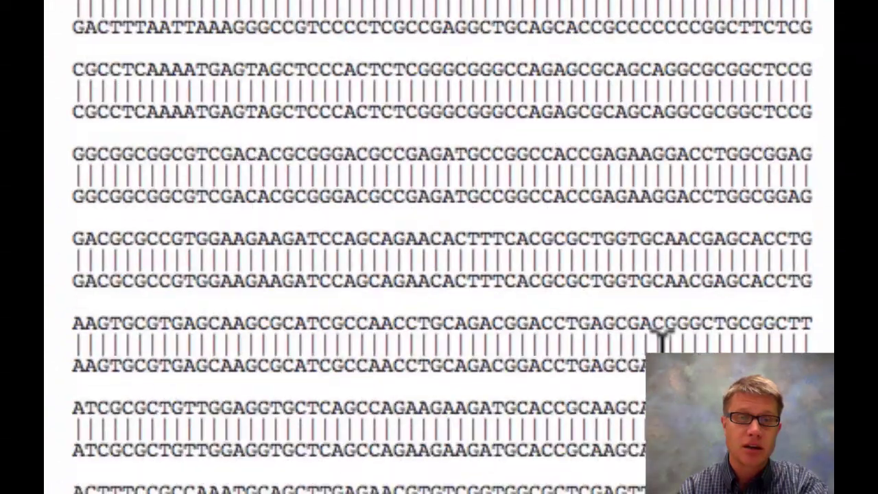
{"action": "scroll", "coordinate": [662, 340], "scroll_direction": "down", "scroll_amount": 8}
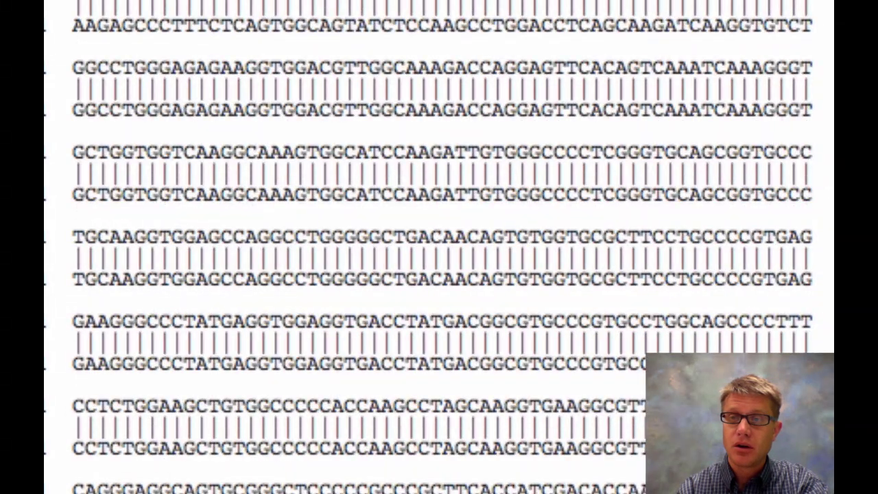
{"action": "scroll", "coordinate": [439, 247], "scroll_direction": "down", "scroll_amount": 15}
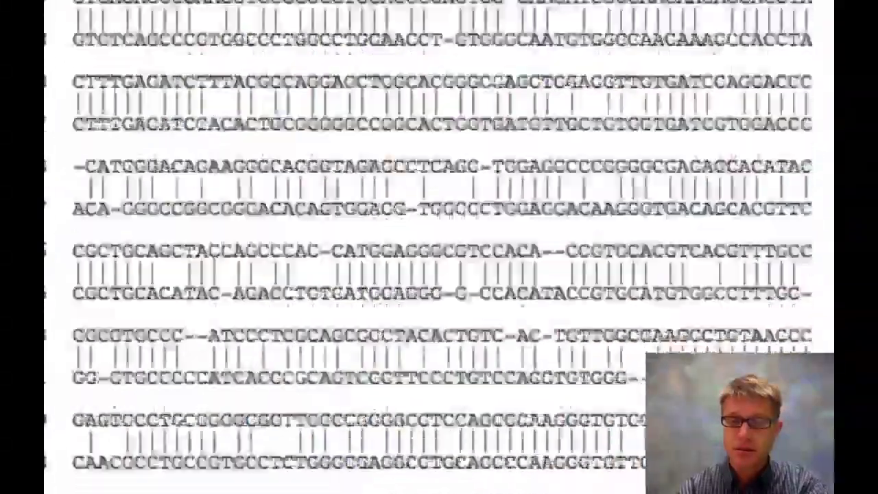